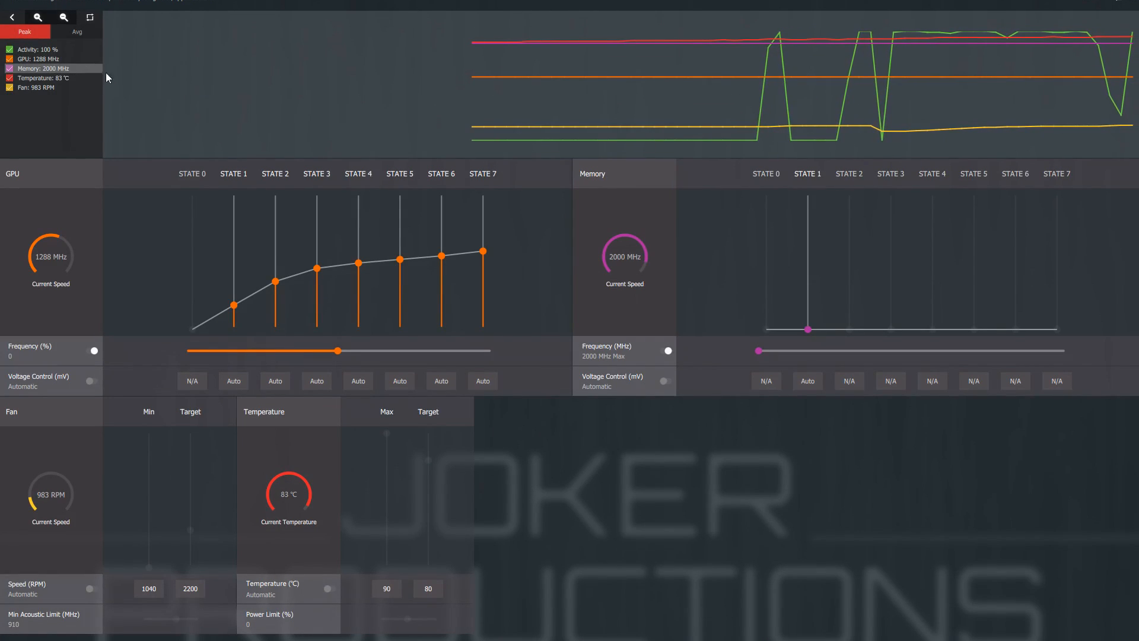
Step: Toggle the Fan, Temperature and Memory graph traces off and on, and switch the readings to average and back to peak
{"action": "left_click", "coordinate": [9, 87]}
{"action": "left_click", "coordinate": [9, 78]}
{"action": "left_click", "coordinate": [10, 69]}
{"action": "left_click", "coordinate": [10, 69]}
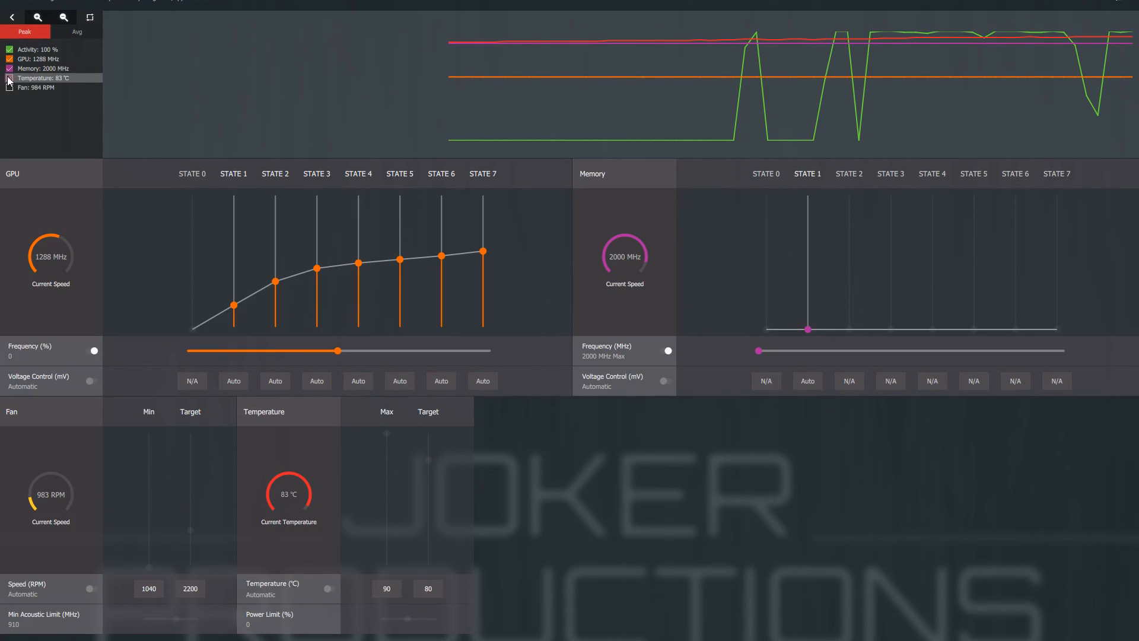
{"action": "left_click", "coordinate": [9, 78]}
{"action": "left_click", "coordinate": [10, 88]}
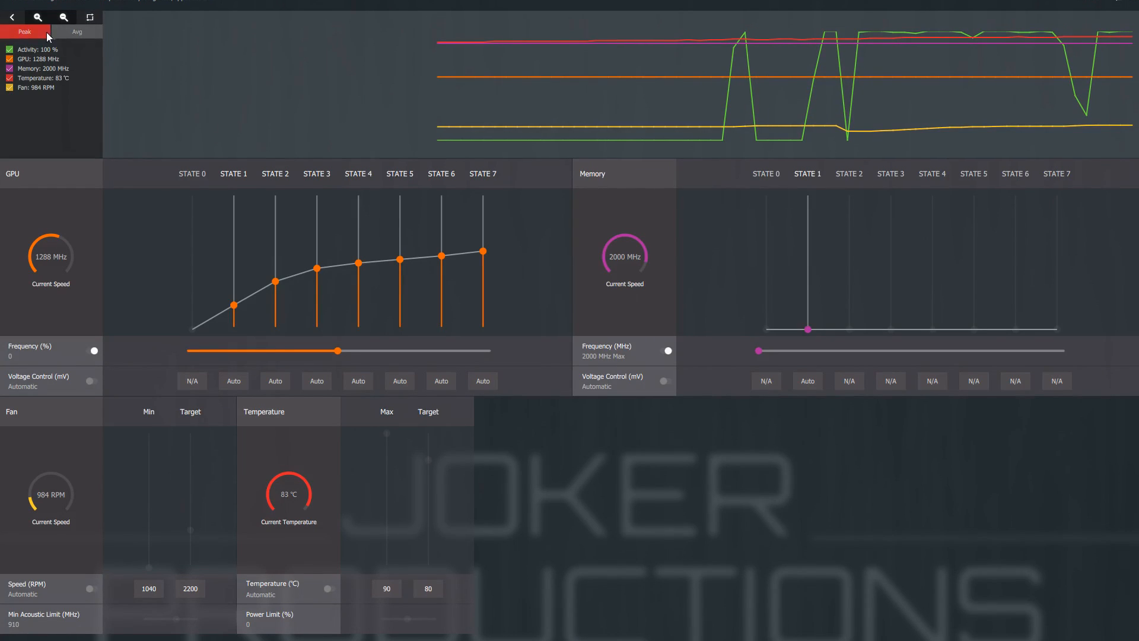
{"action": "left_click", "coordinate": [74, 33]}
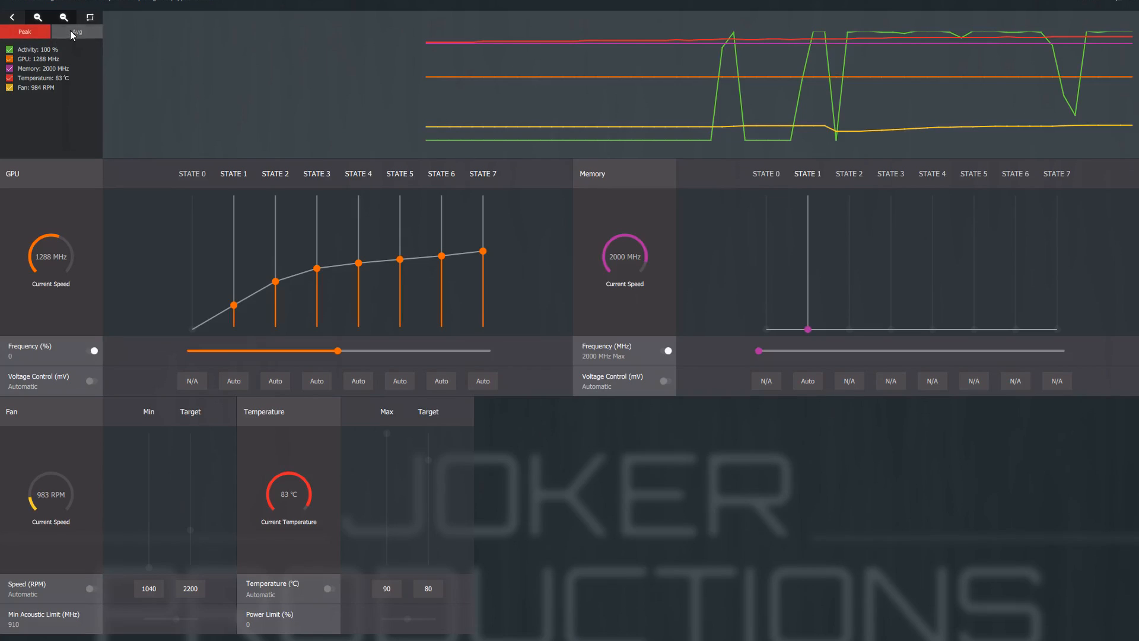
{"action": "left_click", "coordinate": [27, 32]}
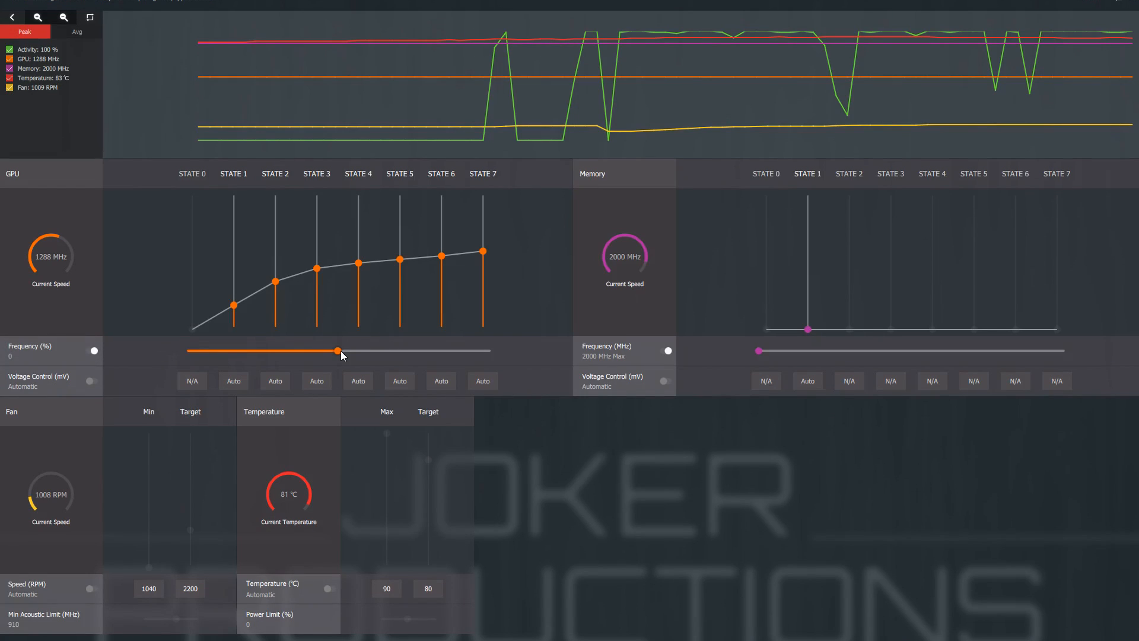
Step: Raise the overall GPU frequency offset to 5%
{"action": "left_click_drag", "start_coordinate": [343, 351], "coordinate": [368, 360]}
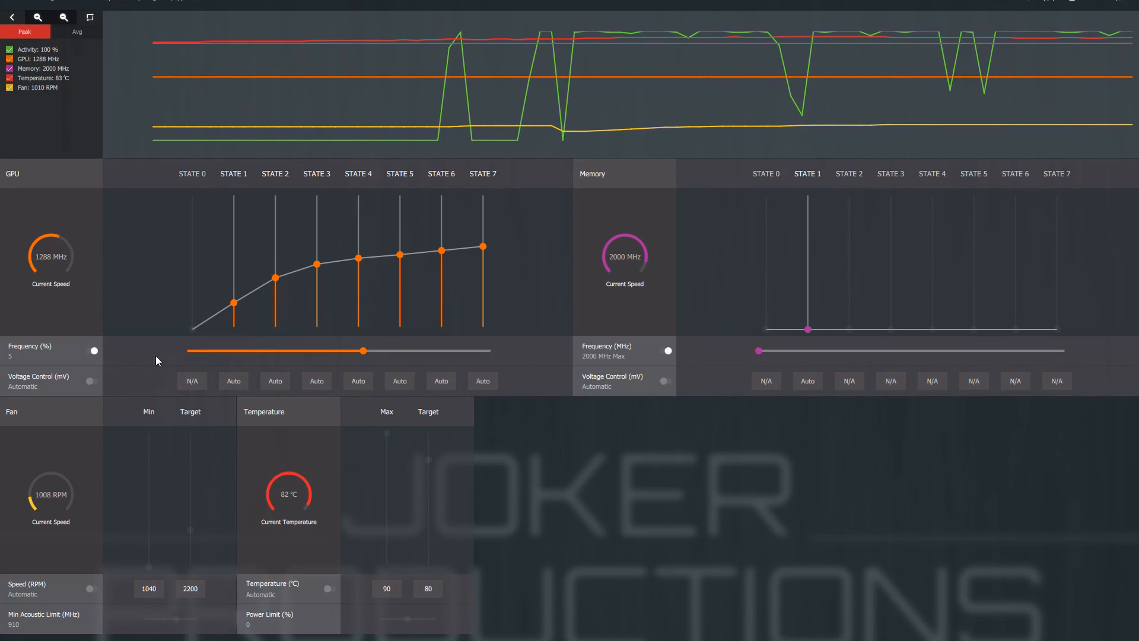
Step: Switch the GPU frequency to Dynamic and set State 7 to 1350 MHz, State 6 to 1325 MHz and State 5 to 1300 MHz
{"action": "left_click", "coordinate": [70, 350]}
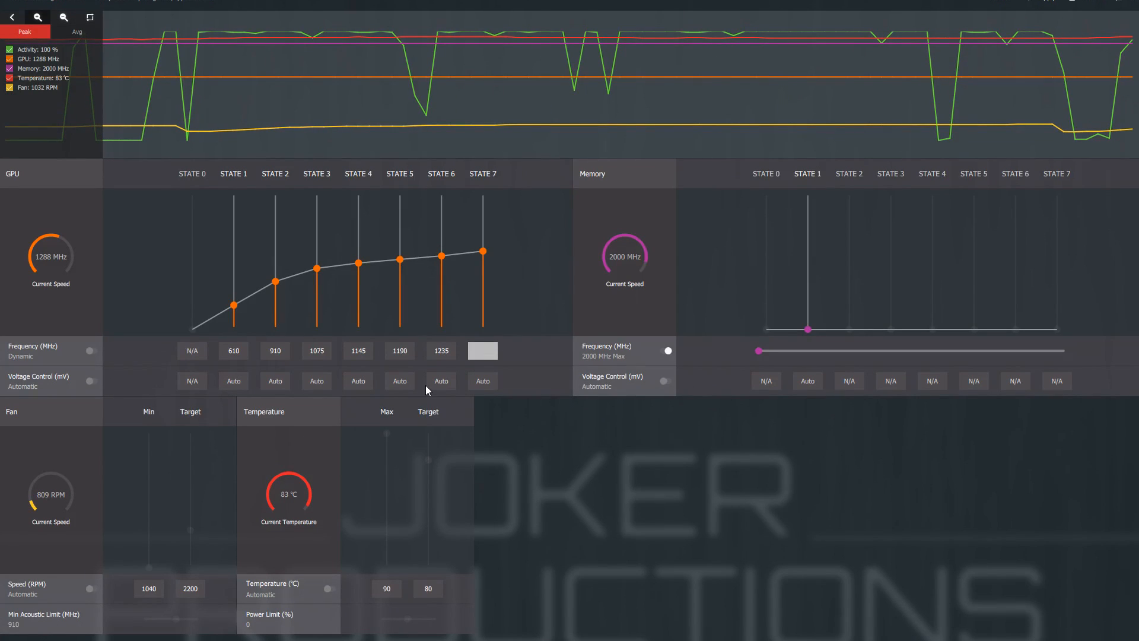
{"action": "type", "text": "350"}
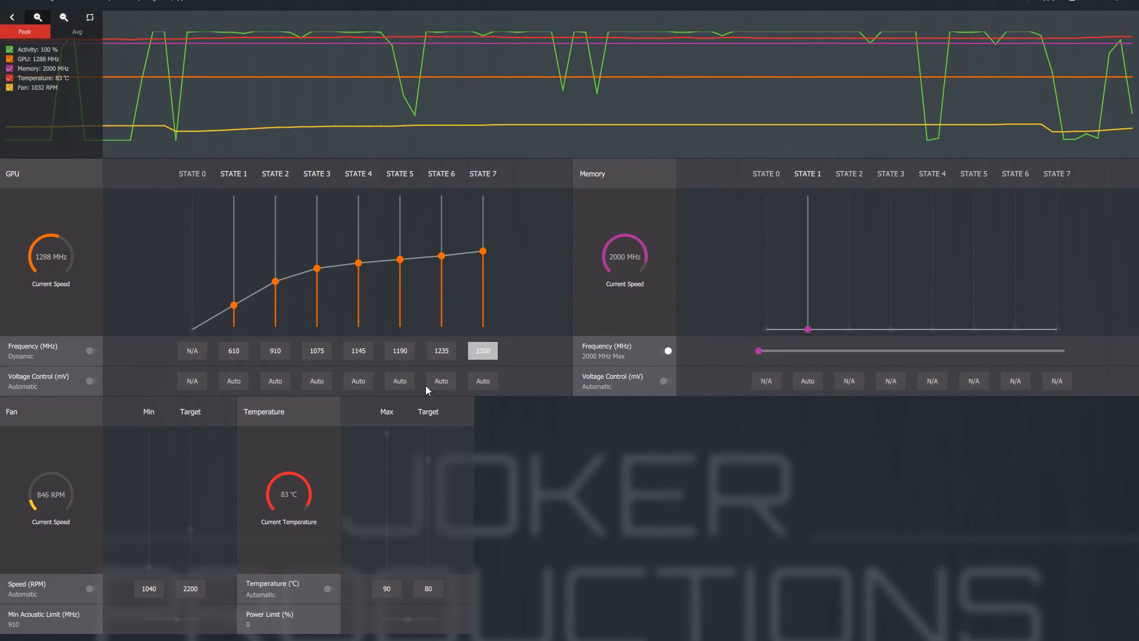
{"action": "left_click", "coordinate": [450, 351]}
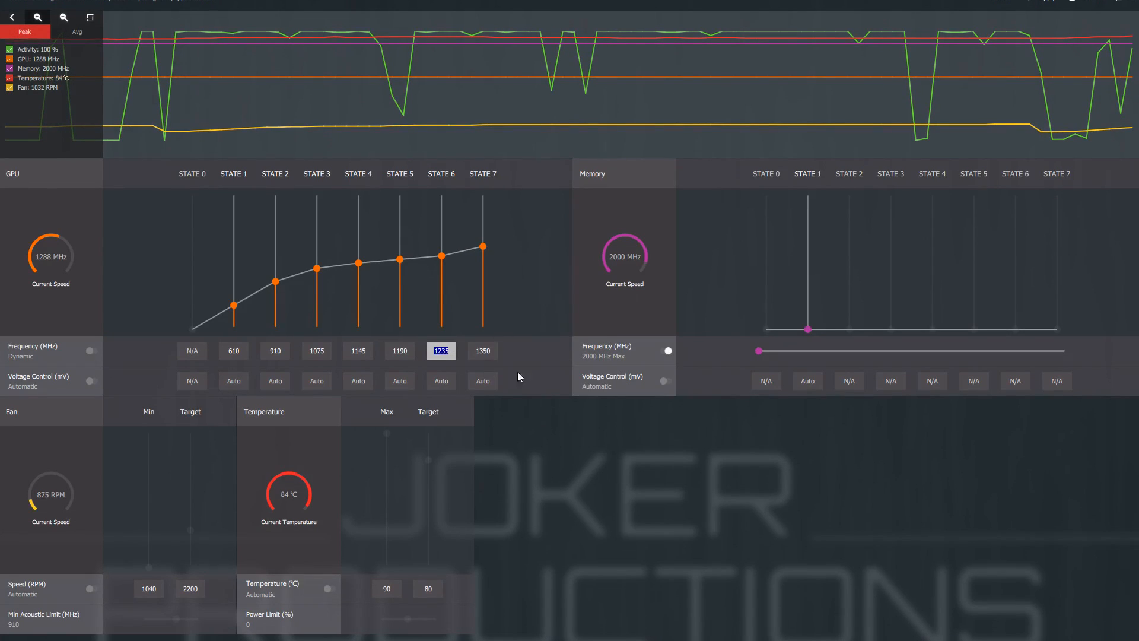
{"action": "type", "text": "1"}
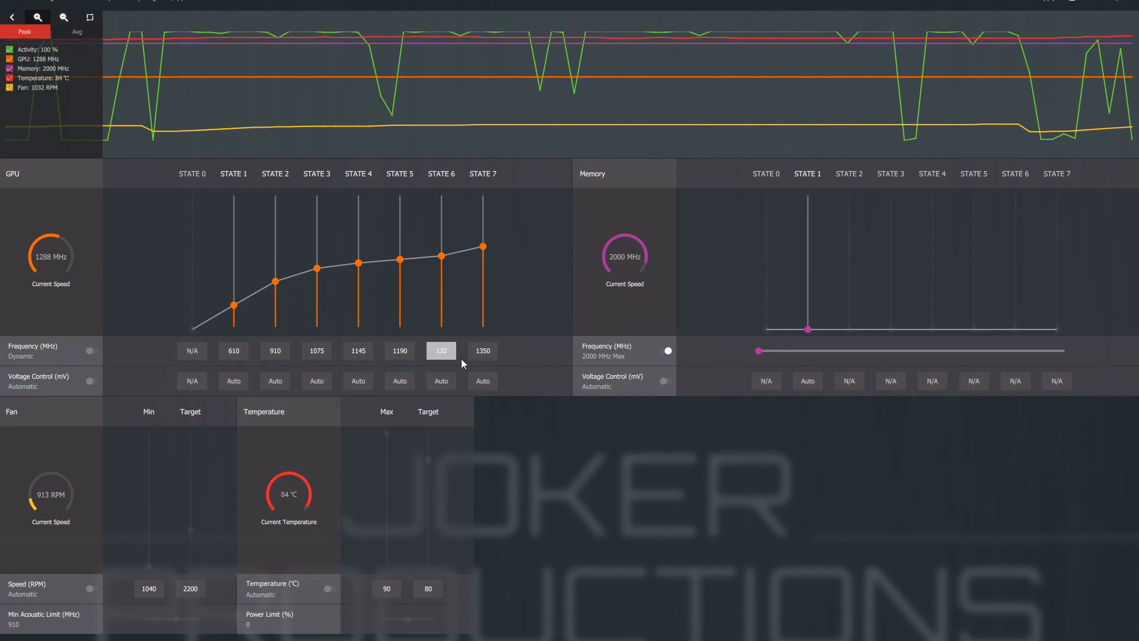
{"action": "left_click", "coordinate": [406, 351]}
{"action": "type", "text": "130"}
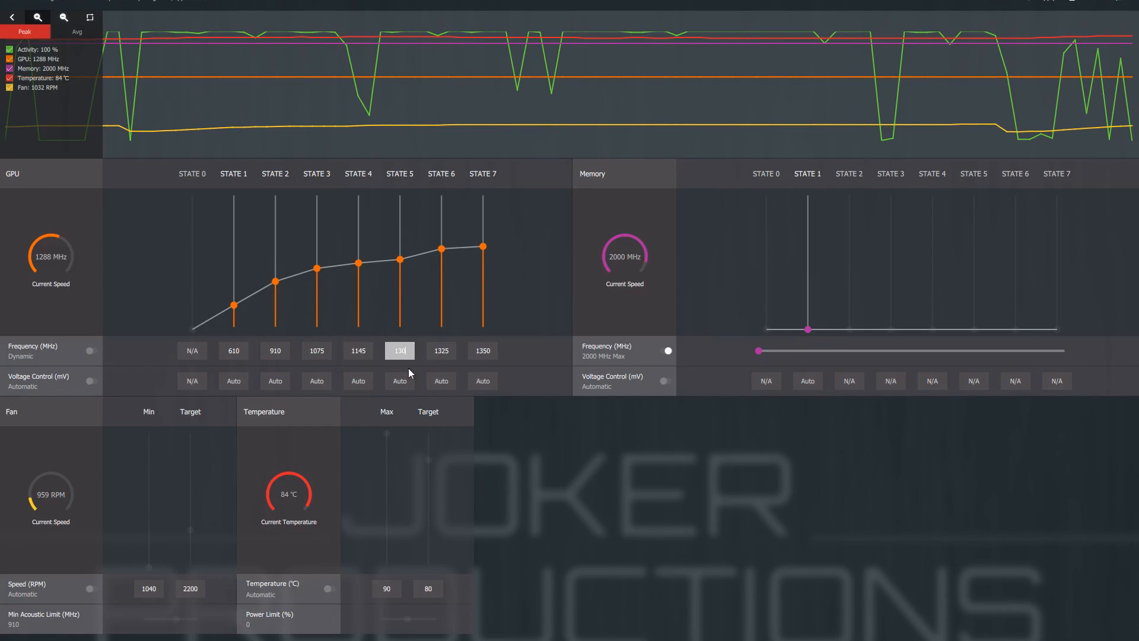
{"action": "type", "text": "0"}
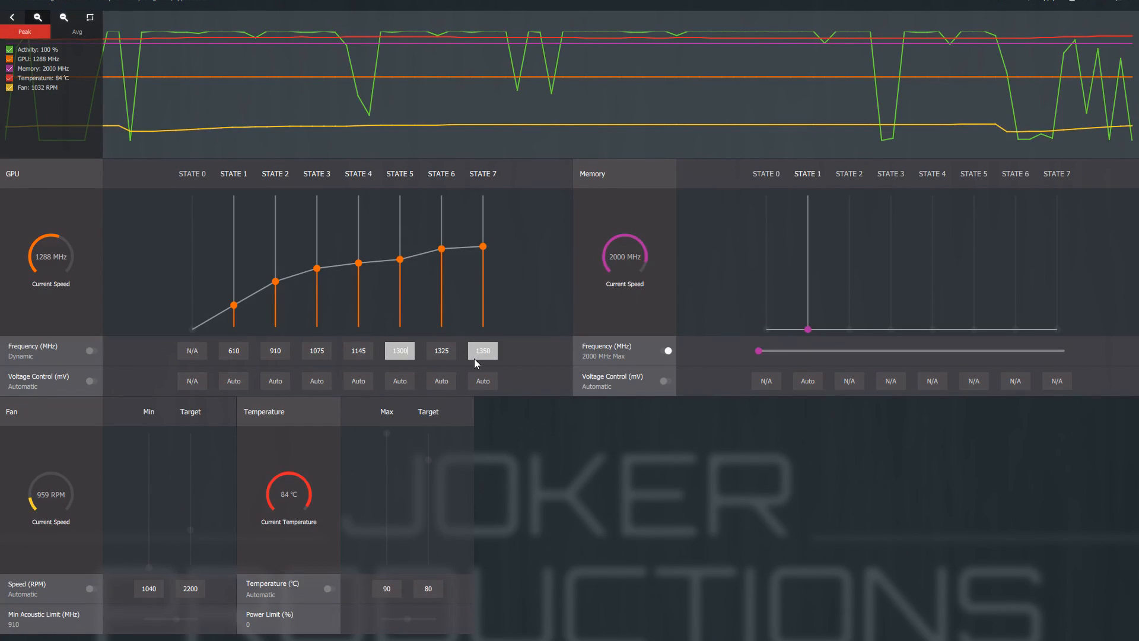
Step: Set the GPU frequency of State 4 to 1250, State 3 to 1200, State 2 to 1100 and State 1 to 900 MHz
{"action": "double_click", "coordinate": [368, 354]}
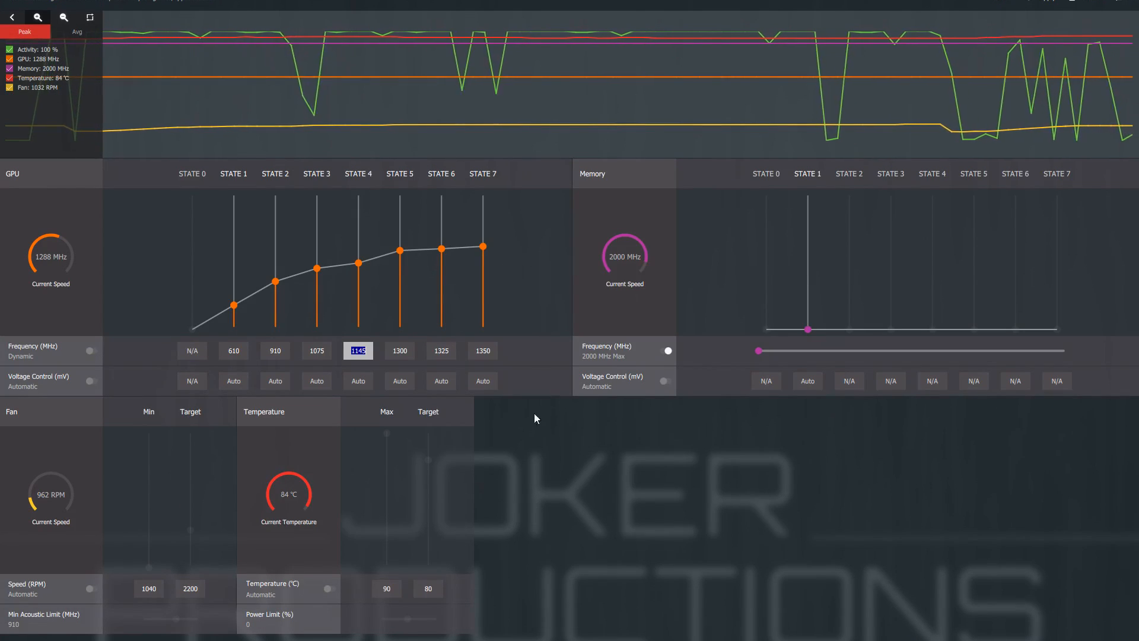
{"action": "type", "text": "1250"}
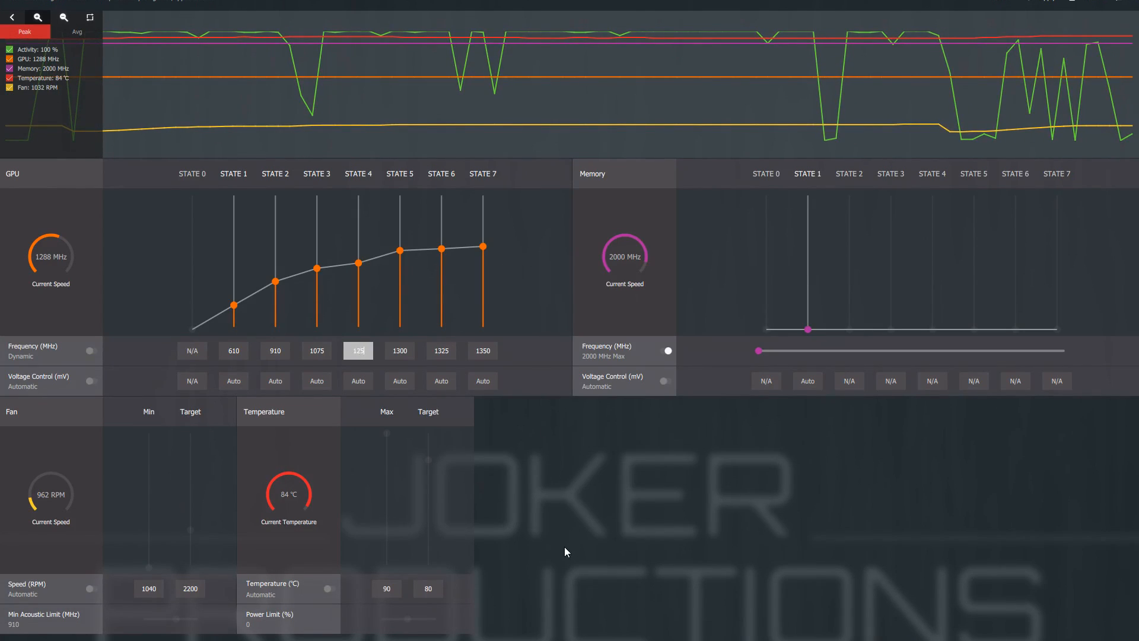
{"action": "left_click", "coordinate": [327, 354]}
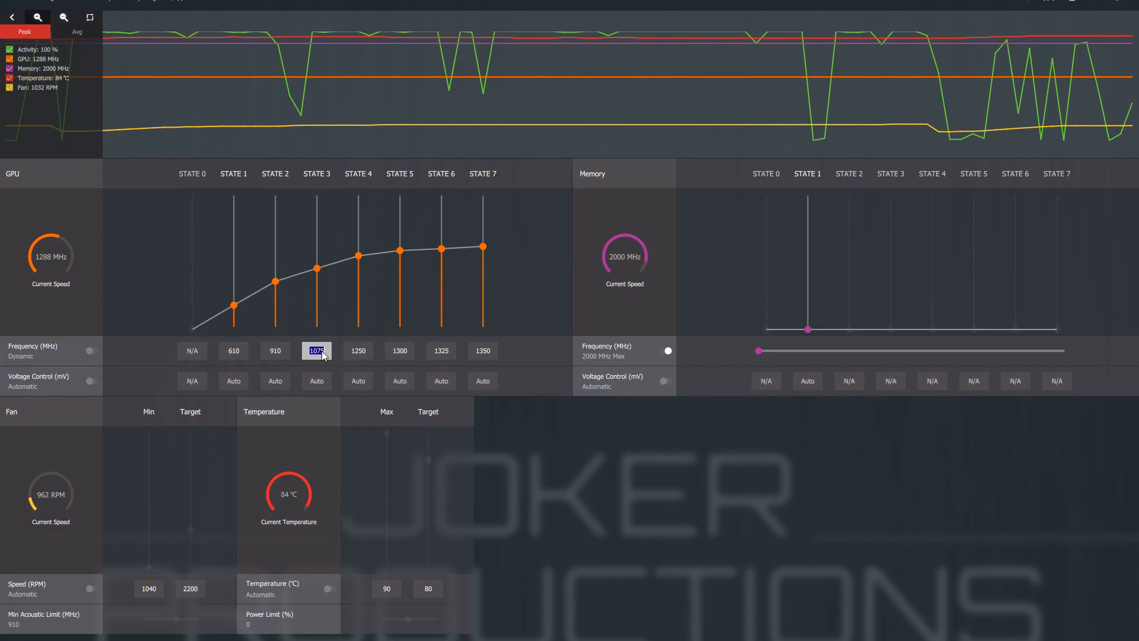
{"action": "type", "text": "12"}
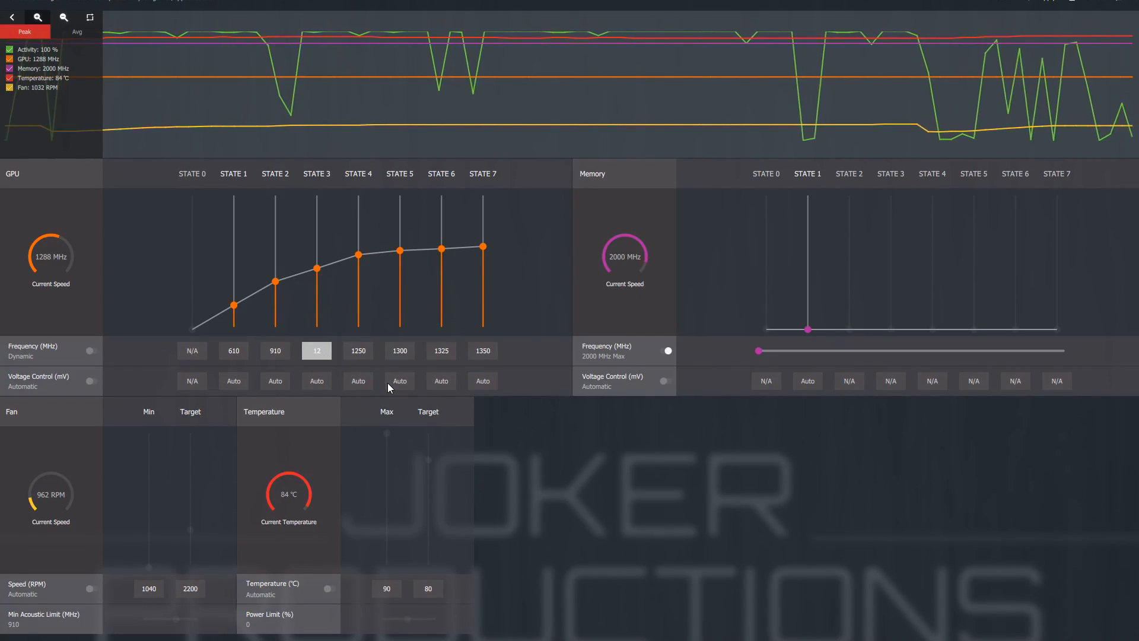
{"action": "type", "text": "00"}
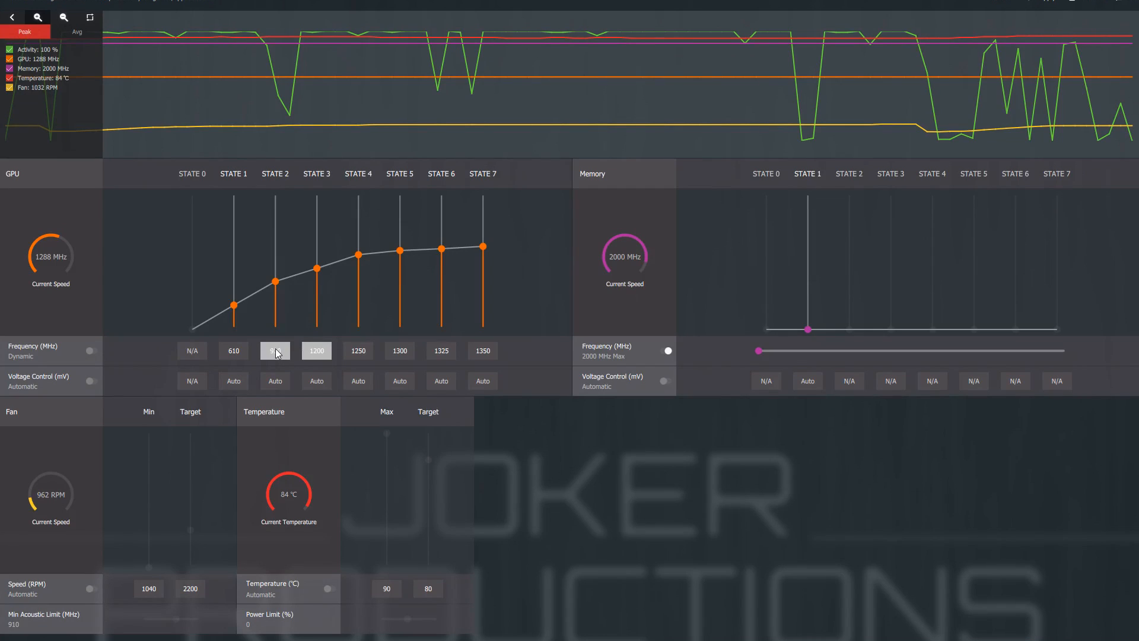
{"action": "left_click", "coordinate": [279, 354]}
{"action": "type", "text": "1100"}
{"action": "left_click", "coordinate": [233, 351]}
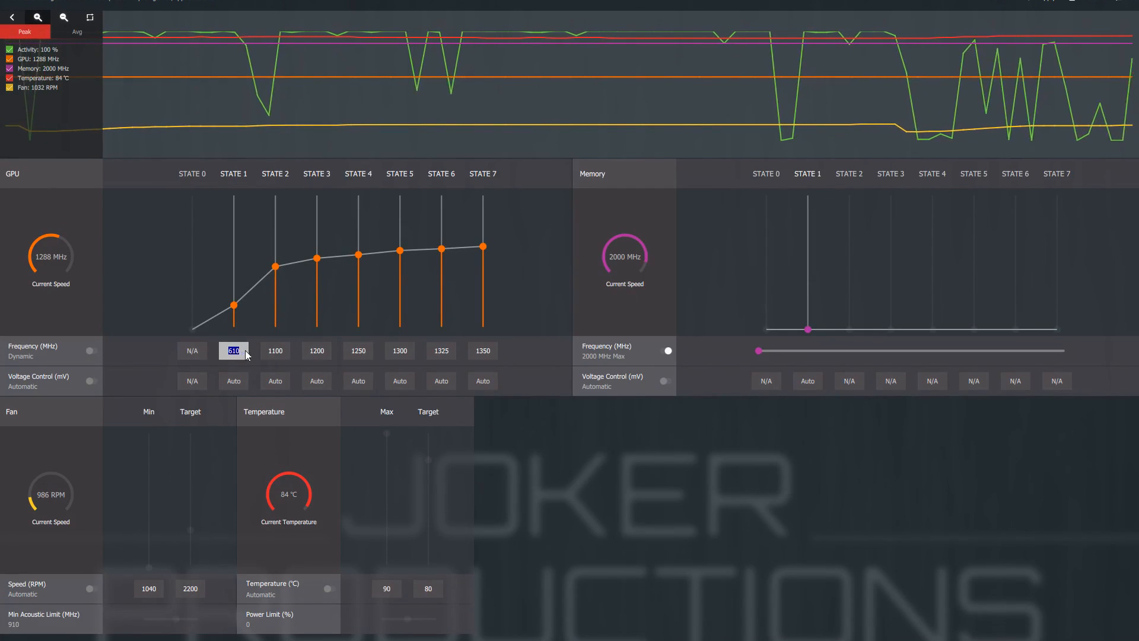
{"action": "type", "text": "900"}
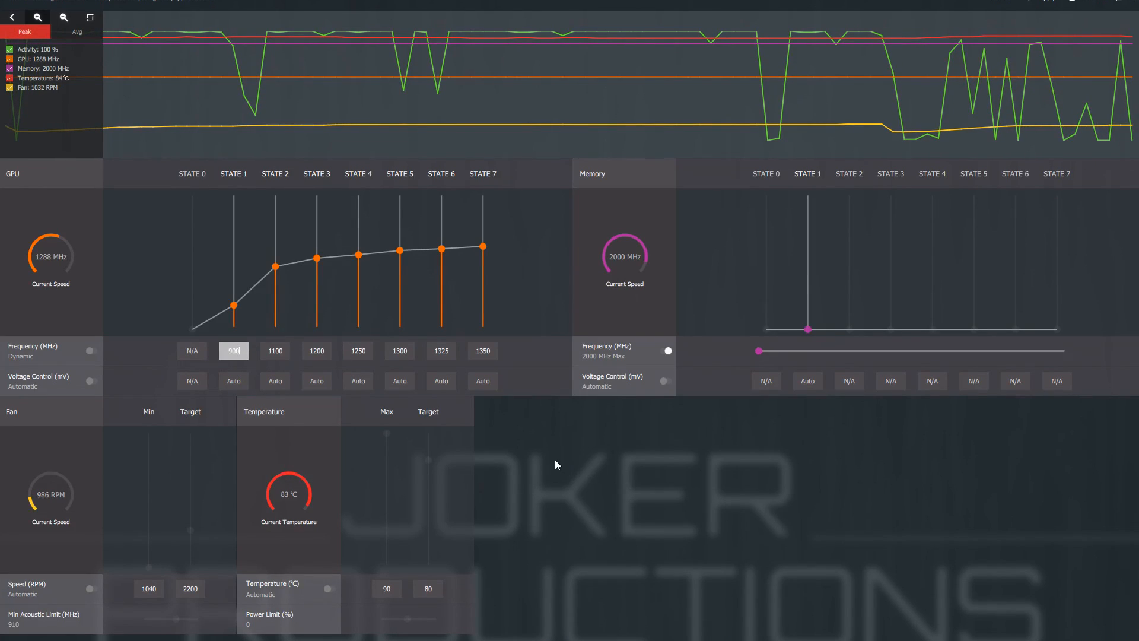
{"action": "key", "text": "Return"}
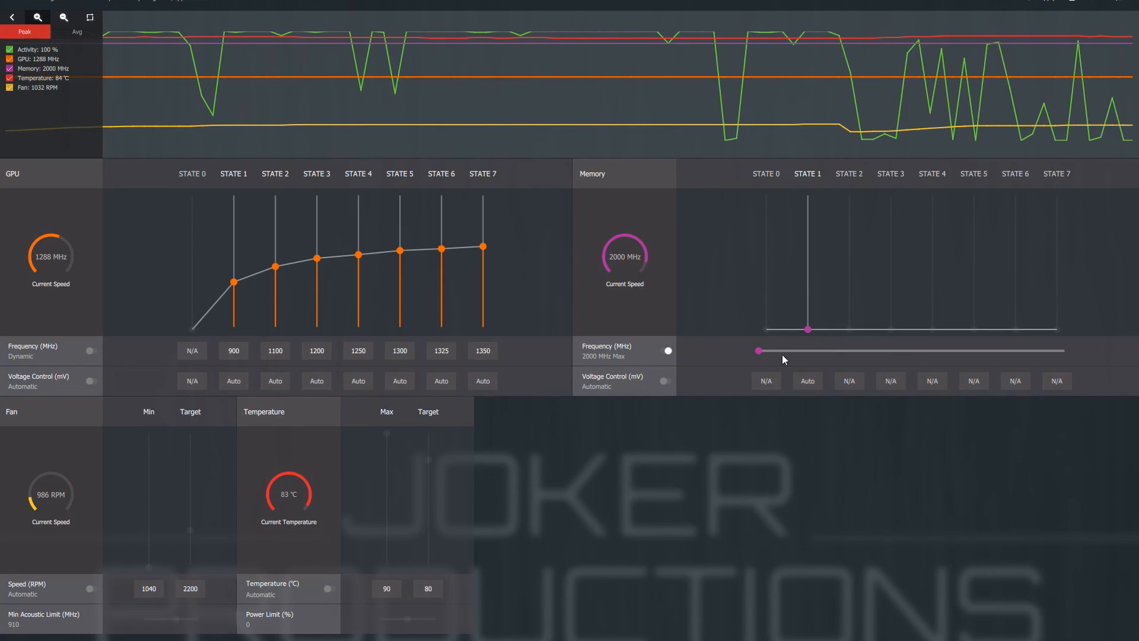
Step: Raise the maximum memory frequency to 2200 MHz
{"action": "left_click_drag", "start_coordinate": [758, 352], "coordinate": [1006, 355]}
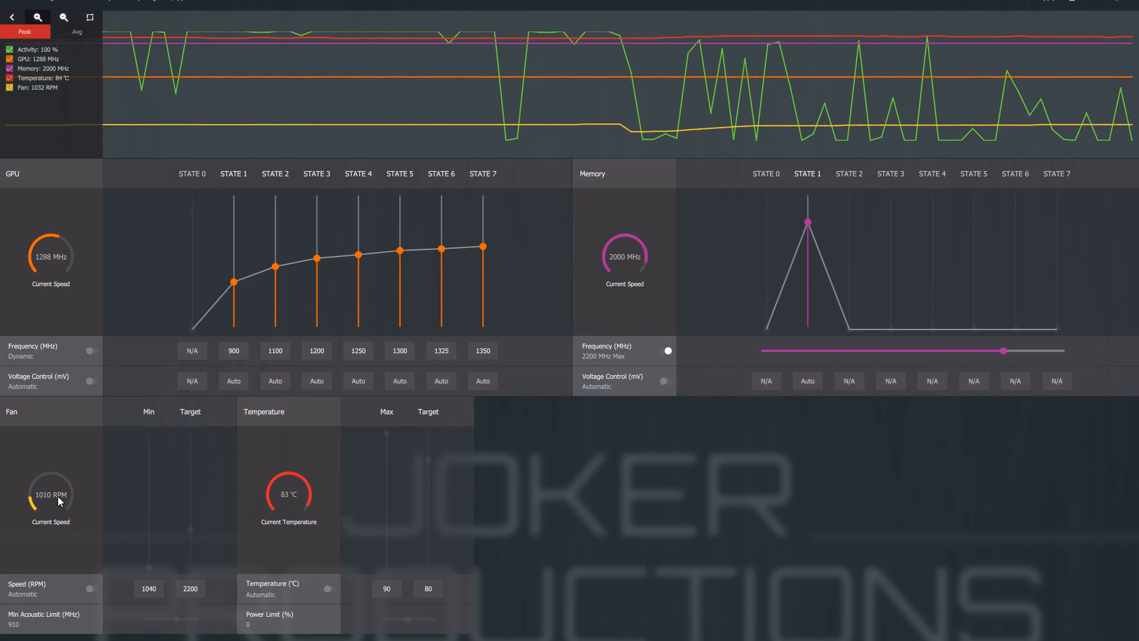
Step: Switch the fan speed to Manual and set its target to 3100 RPM and its minimum to 1500 RPM
{"action": "left_click", "coordinate": [68, 586]}
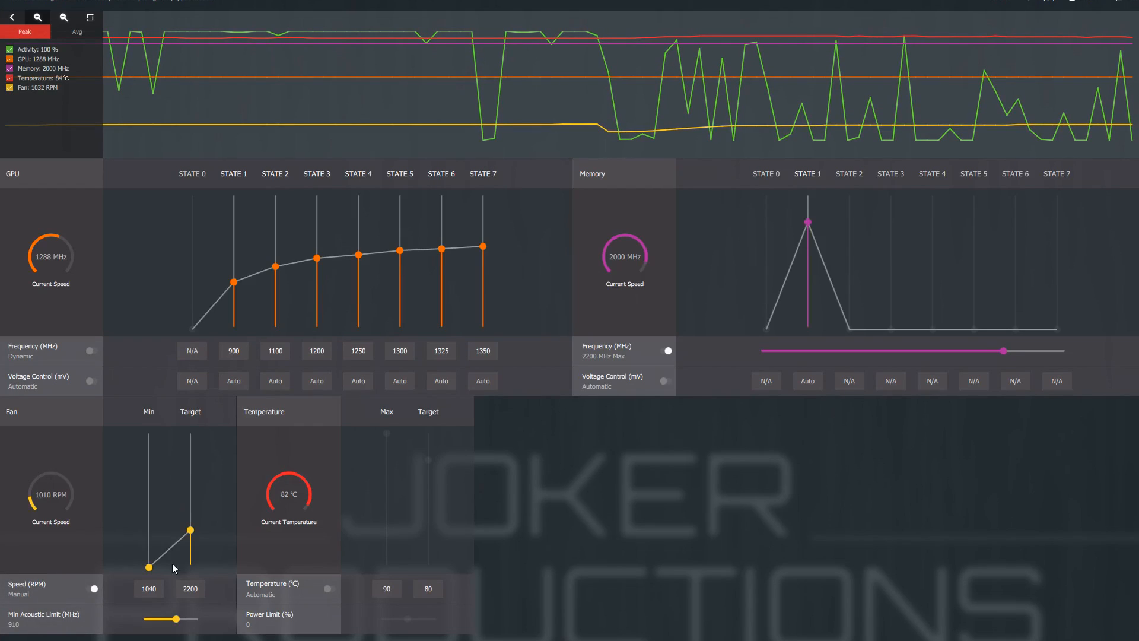
{"action": "left_click", "coordinate": [204, 588]}
{"action": "type", "text": "31"}
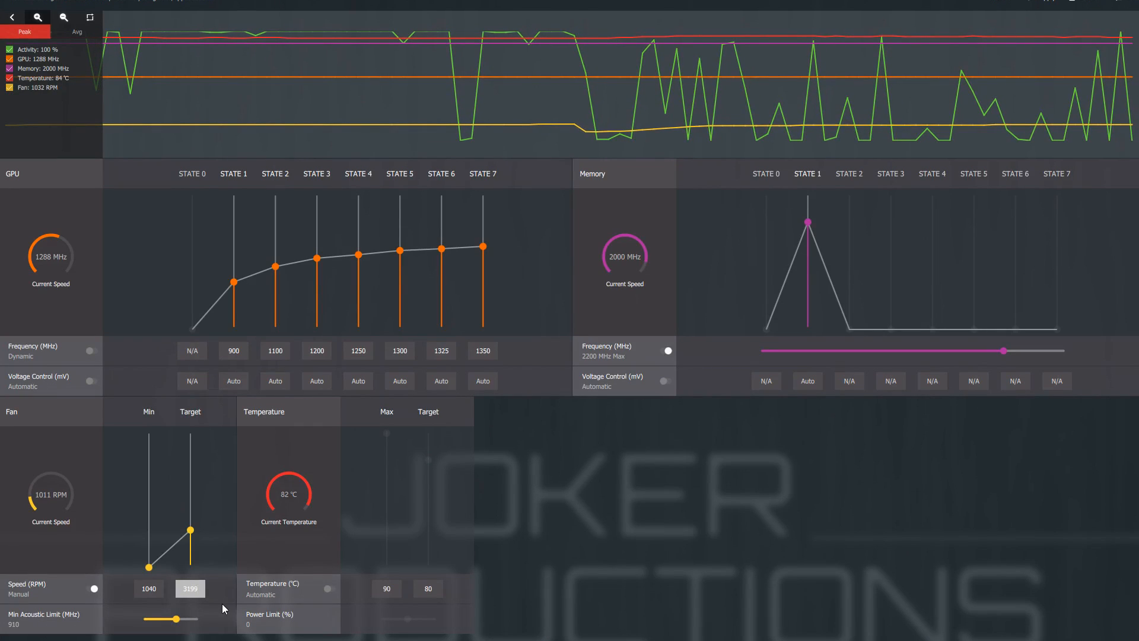
{"action": "key", "text": "Return"}
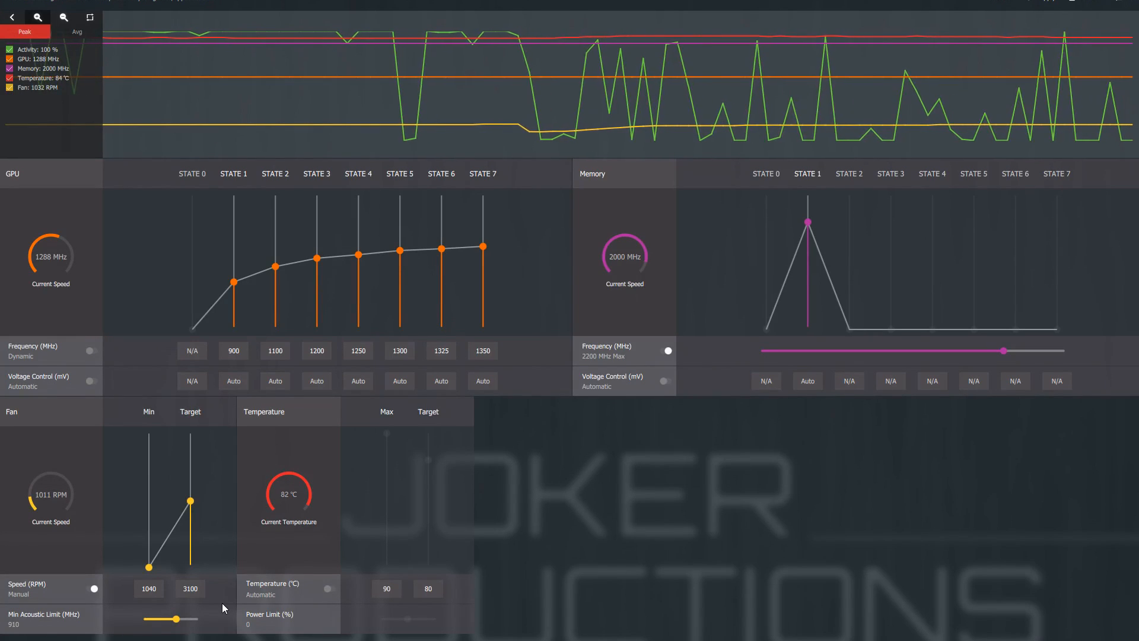
{"action": "double_click", "coordinate": [156, 591]}
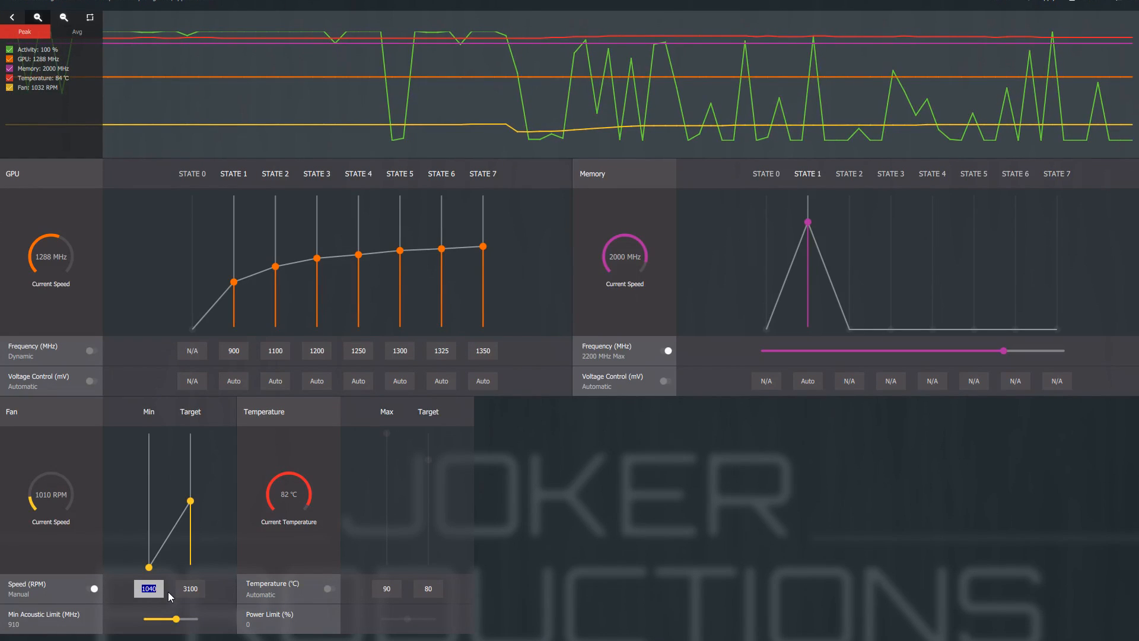
{"action": "type", "text": "1500"}
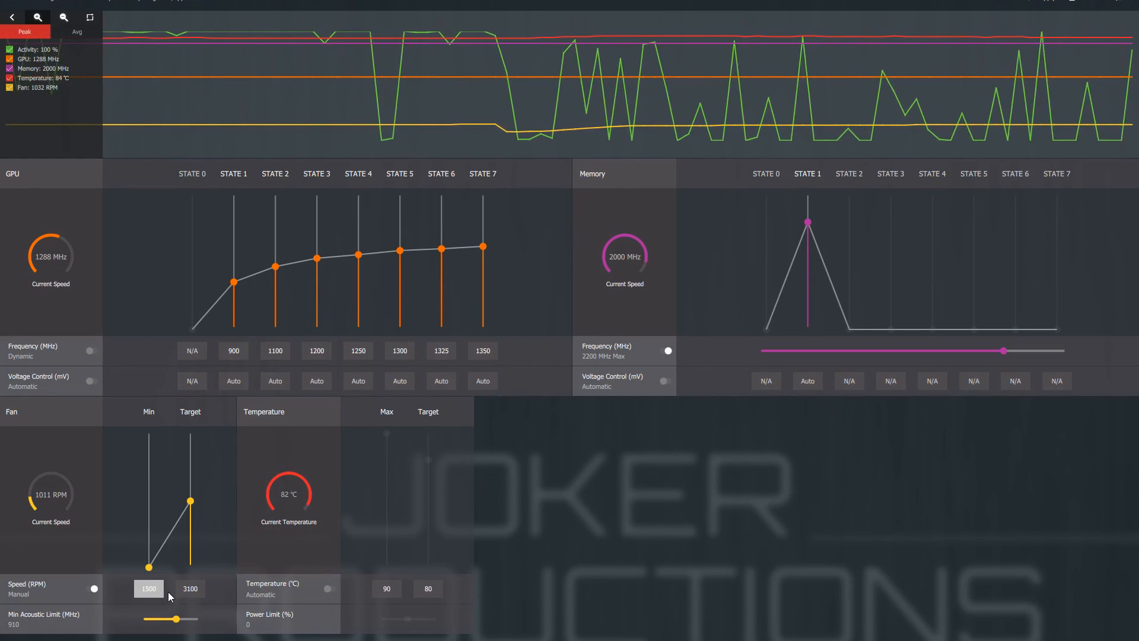
{"action": "key", "text": "Return"}
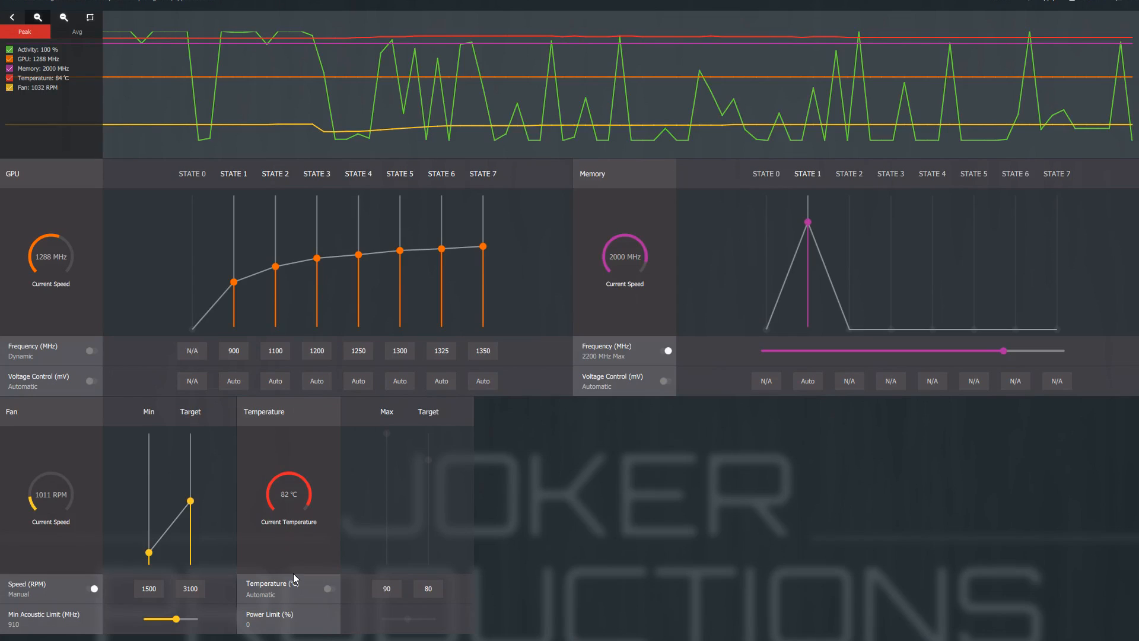
Step: Switch the temperature control to Manual and set the target temperature to 70 °C
{"action": "left_click", "coordinate": [299, 591]}
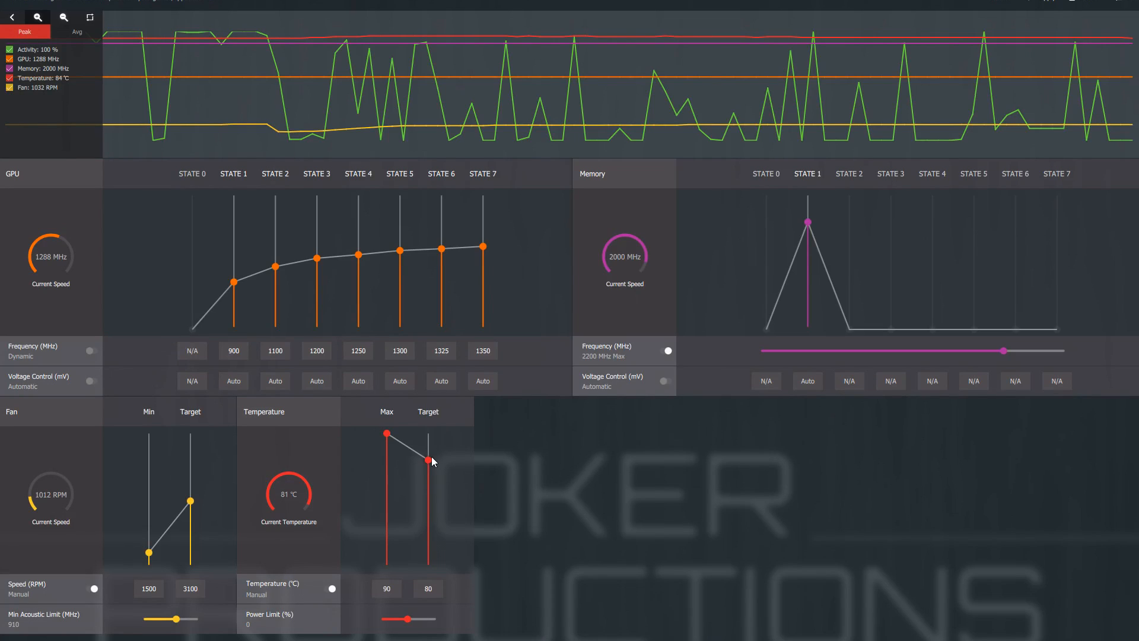
{"action": "left_click_drag", "start_coordinate": [428, 461], "coordinate": [427, 487]}
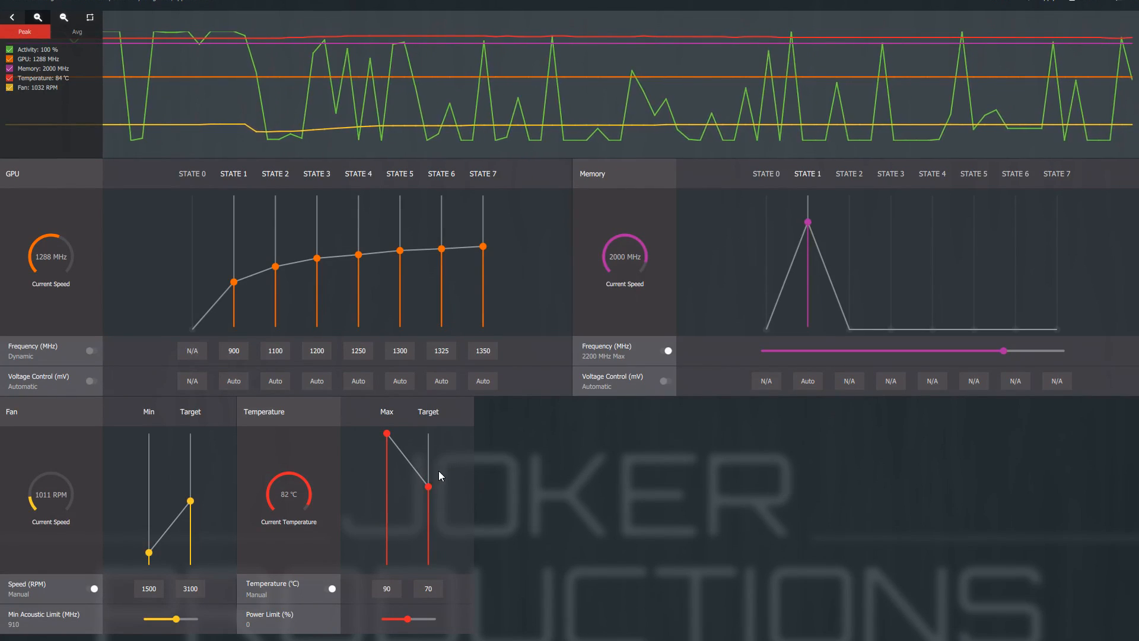
{"action": "left_click", "coordinate": [427, 588]}
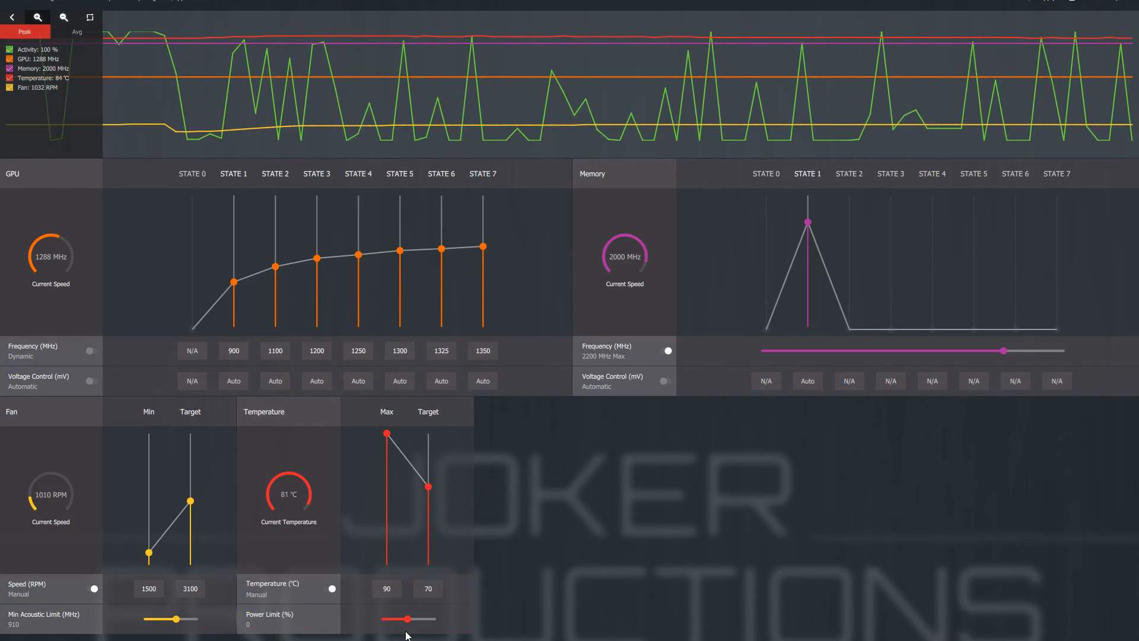
Step: Raise the power limit to its maximum and apply the pending WattMan changes
{"action": "left_click_drag", "start_coordinate": [407, 620], "coordinate": [436, 620]}
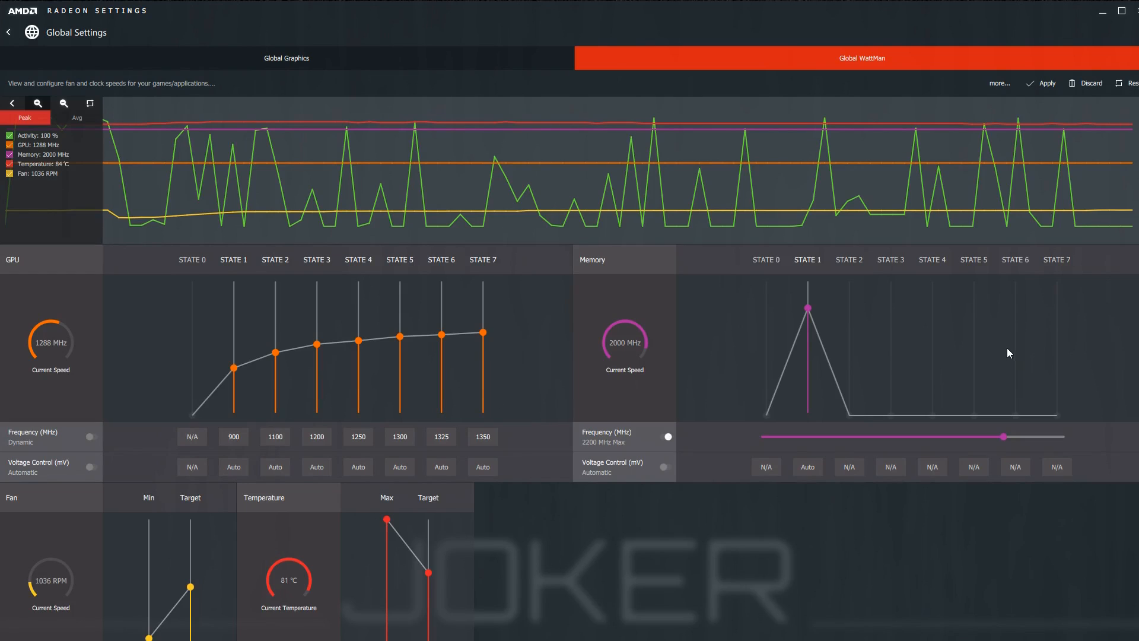
{"action": "left_click", "coordinate": [1042, 89]}
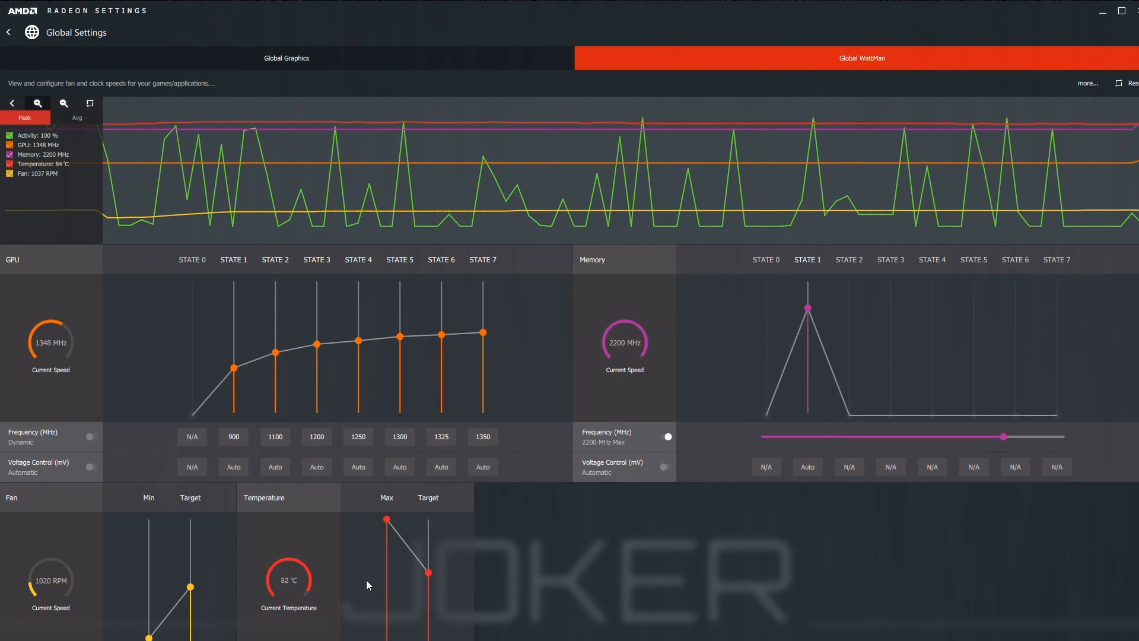